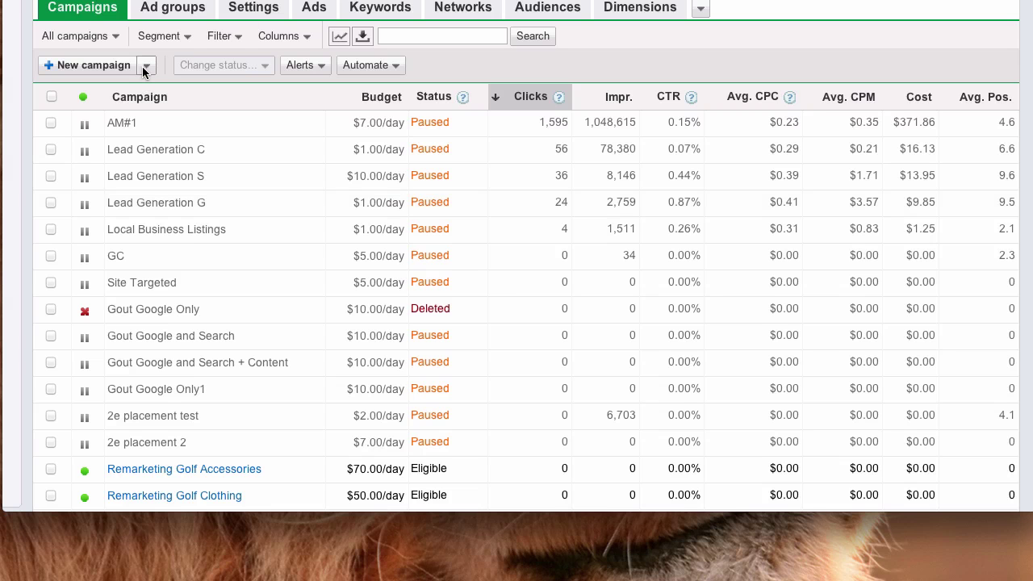
Start a new campaign named "Cafe Display" and target its ads to the United States.
{"action": "left_click", "coordinate": [94, 65]}
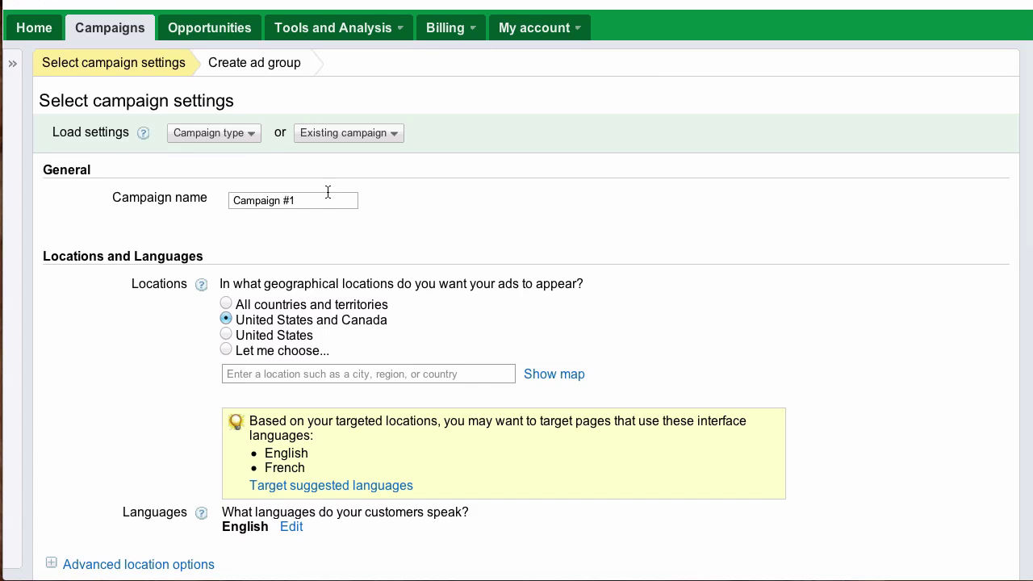
{"action": "left_click_drag", "start_coordinate": [329, 200], "coordinate": [229, 199]}
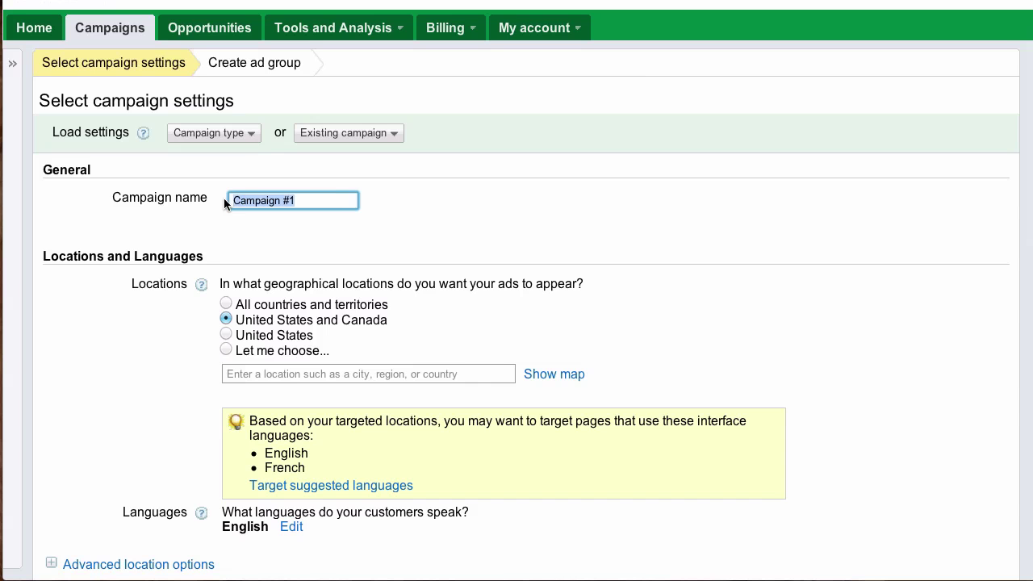
{"action": "type", "text": "Cafe Display"}
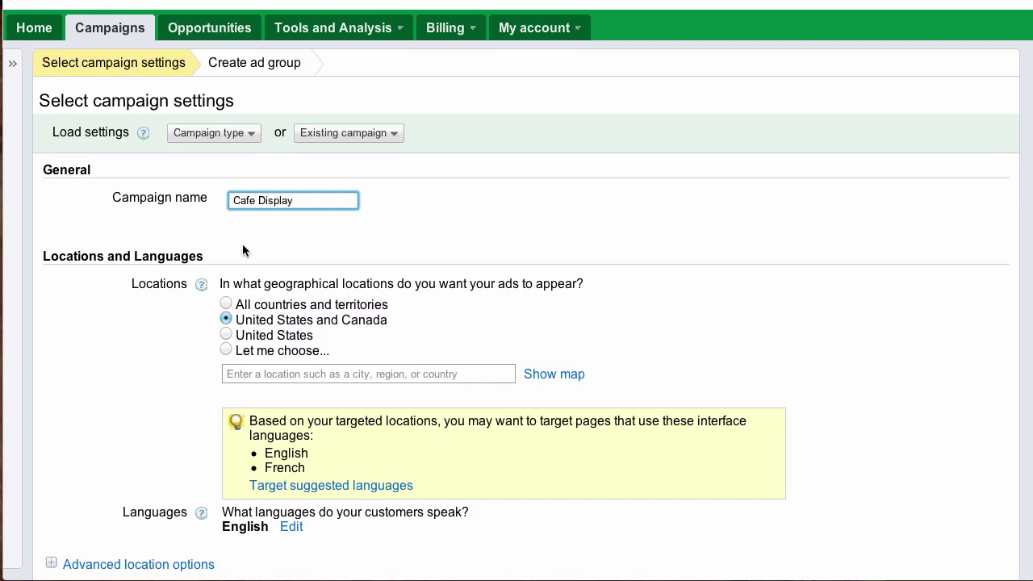
{"action": "left_click", "coordinate": [227, 336]}
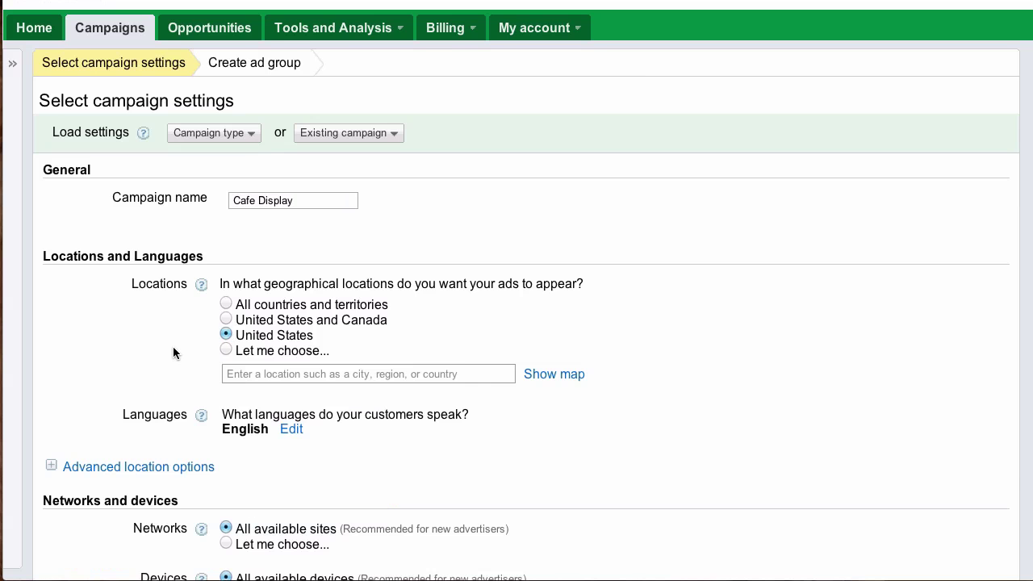
Choose the campaign's networks manually and exclude Google search and search partners, keeping only the Display Network with broad reach.
{"action": "scroll", "coordinate": [173, 346], "scroll_direction": "down", "scroll_amount": 1}
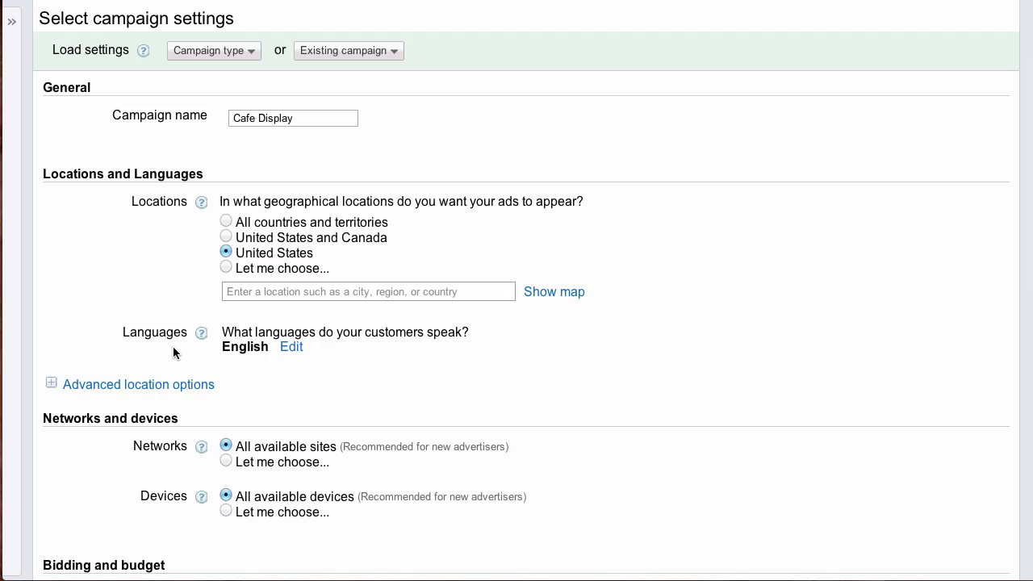
{"action": "scroll", "coordinate": [378, 403], "scroll_direction": "down", "scroll_amount": 2}
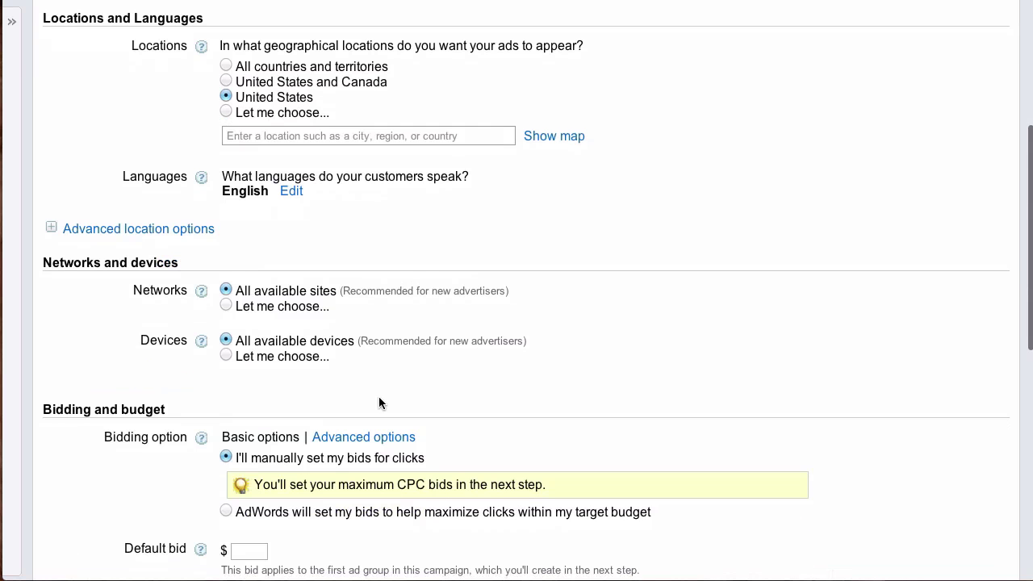
{"action": "left_click", "coordinate": [226, 306]}
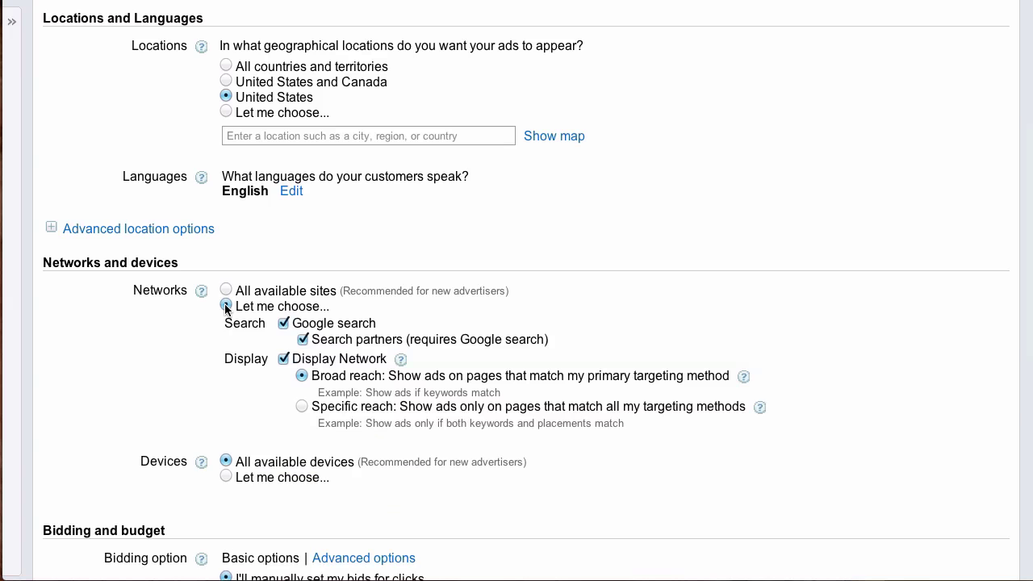
{"action": "left_click", "coordinate": [283, 324]}
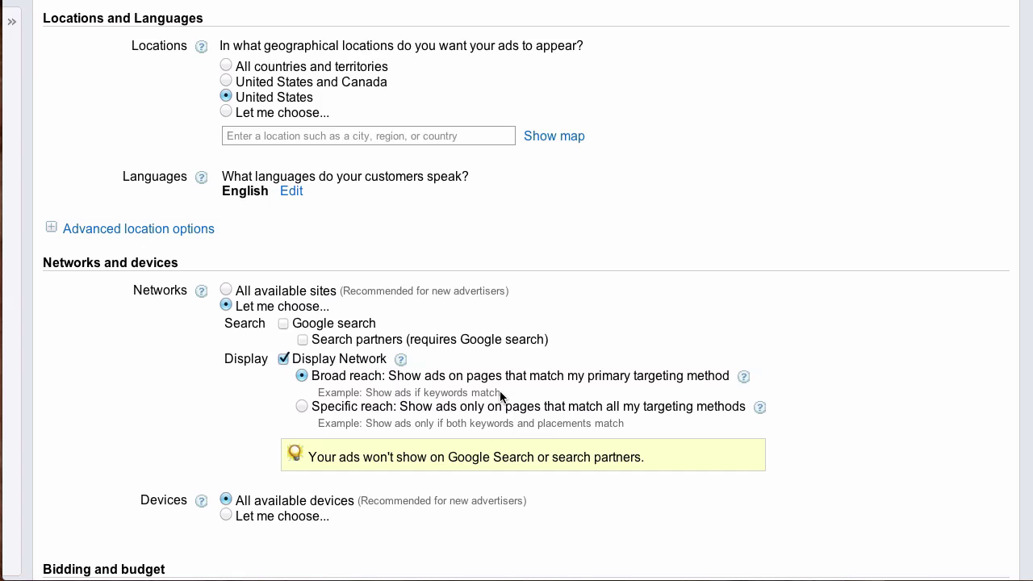
Limit the campaign's devices to desktop and laptop computers, excluding mobile devices and tablets with full browsers.
{"action": "scroll", "coordinate": [501, 393], "scroll_direction": "down", "scroll_amount": 3}
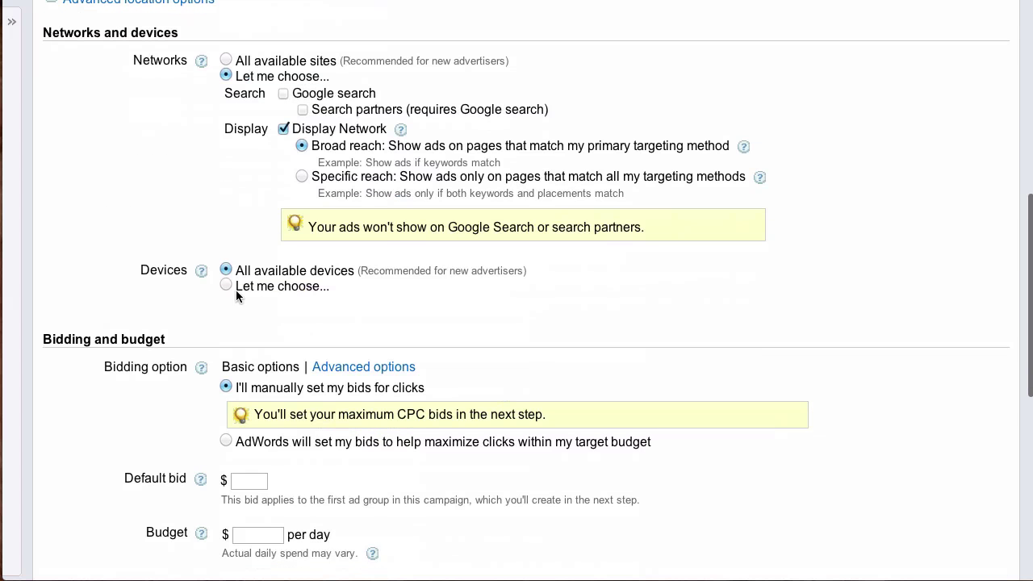
{"action": "left_click", "coordinate": [225, 284]}
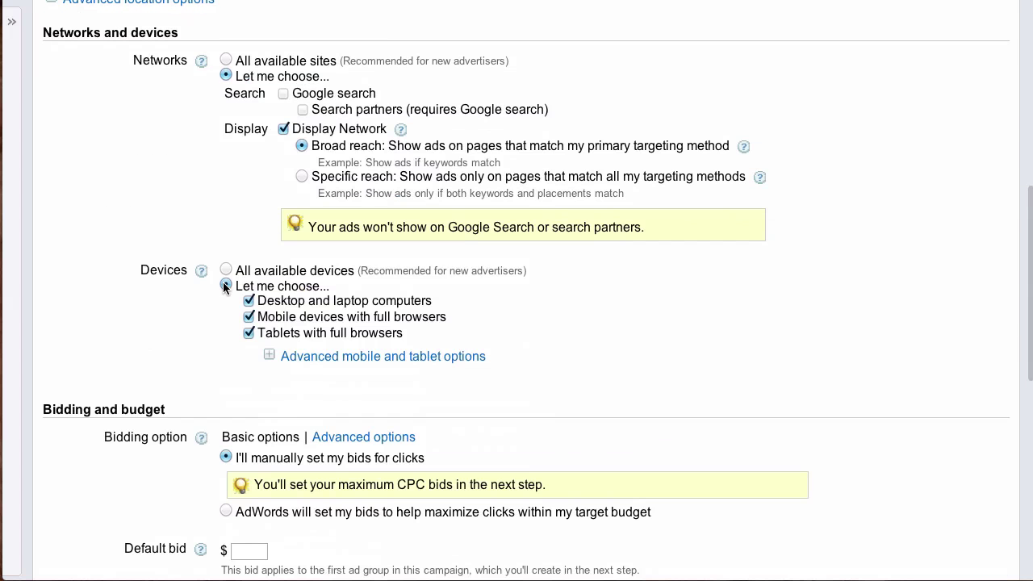
{"action": "left_click", "coordinate": [248, 319]}
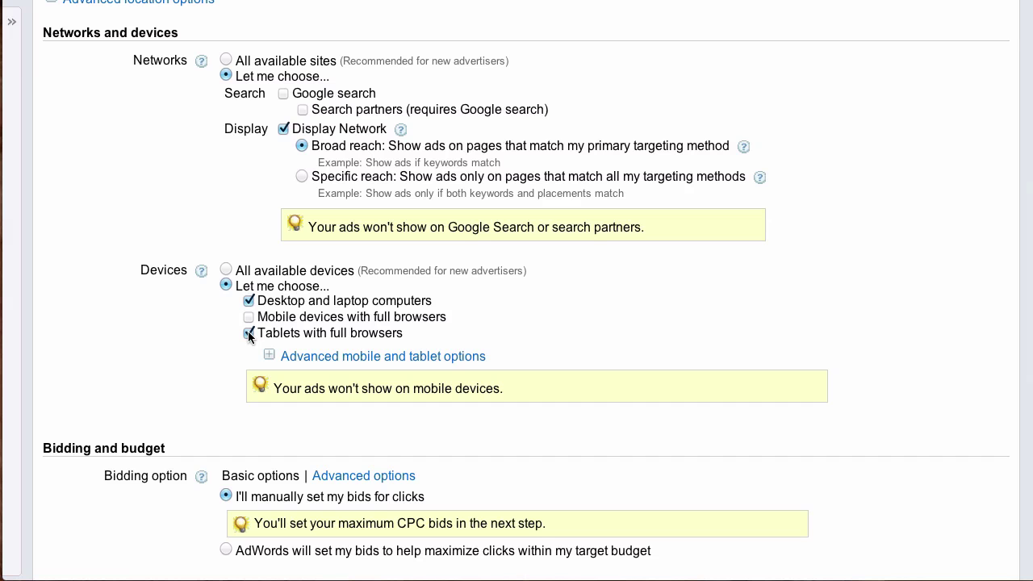
{"action": "left_click", "coordinate": [248, 334]}
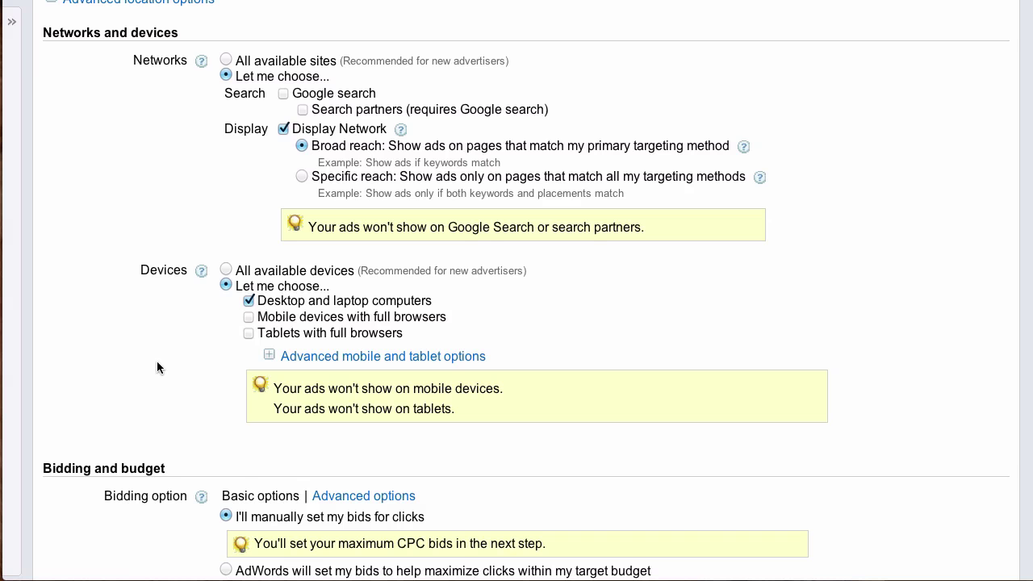
Set the campaign's default bid to $.50 and its budget to $100 per day.
{"action": "scroll", "coordinate": [157, 361], "scroll_direction": "down", "scroll_amount": 4}
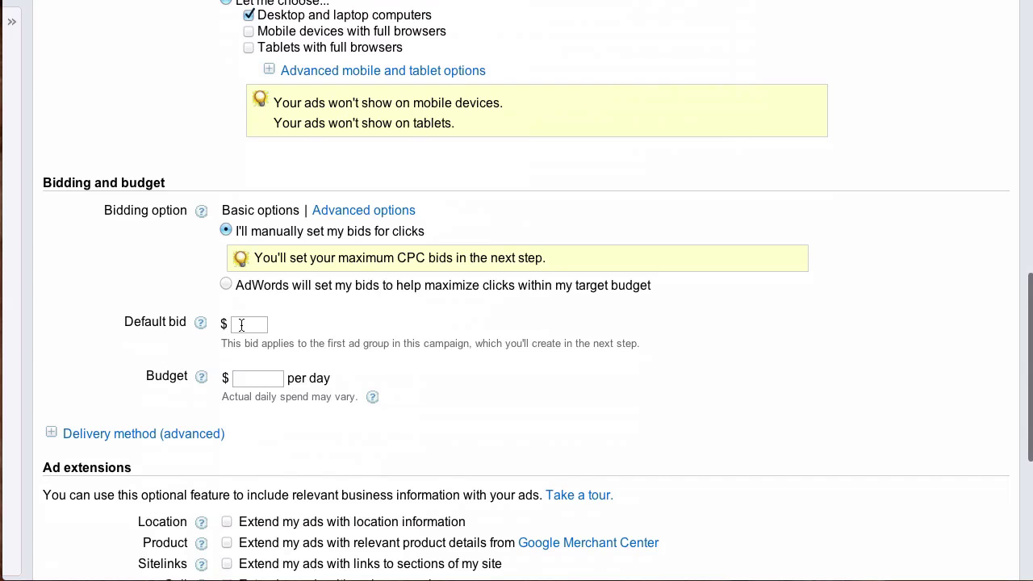
{"action": "left_click", "coordinate": [242, 325]}
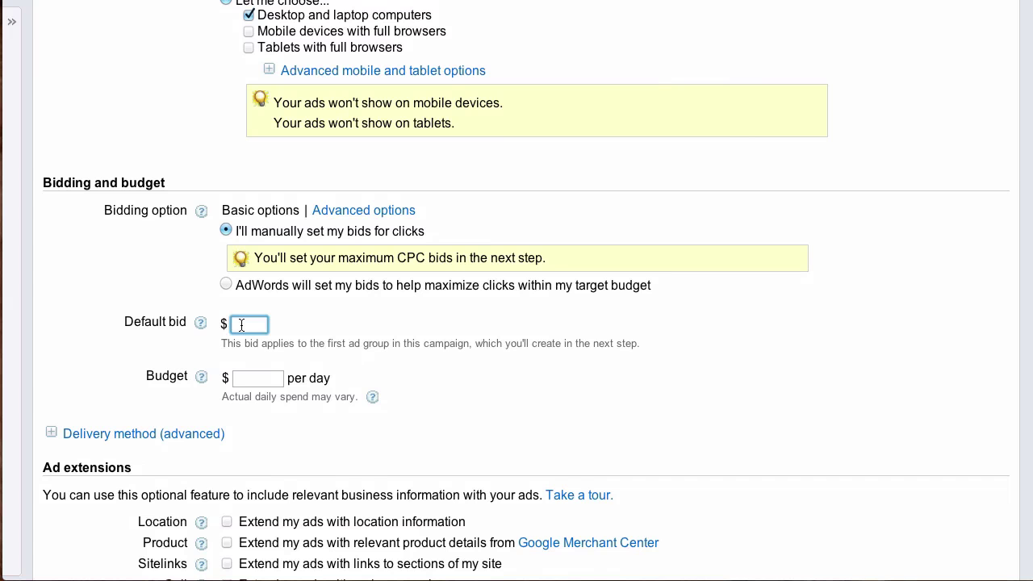
{"action": "type", "text": "0.5"}
{"action": "key", "text": "BackSpace"}
{"action": "key", "text": "BackSpace"}
{"action": "key", "text": "BackSpace"}
{"action": "type", "text": ".50"}
{"action": "left_click", "coordinate": [270, 380]}
{"action": "type", "text": "100"}
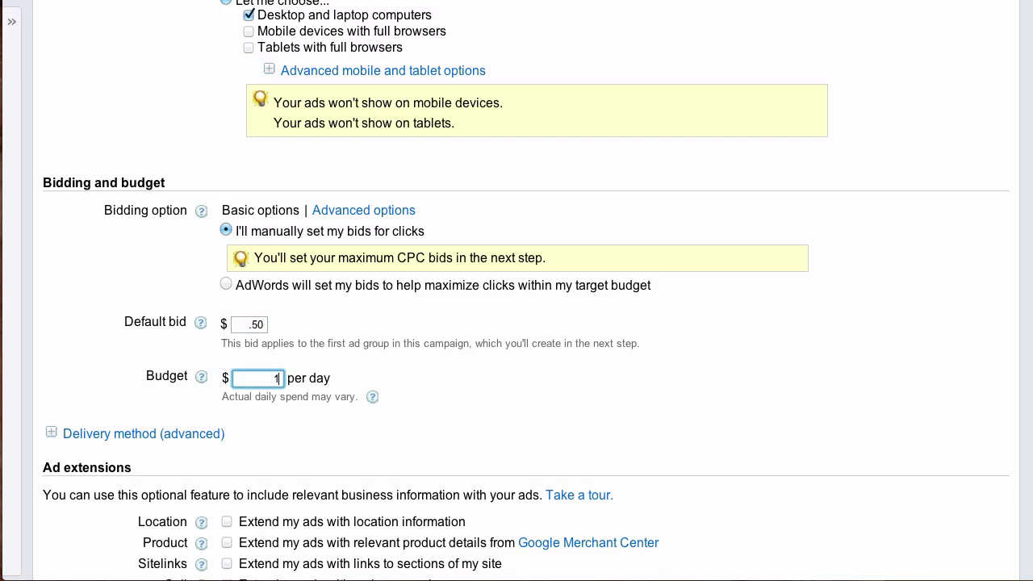
{"action": "left_click", "coordinate": [434, 392]}
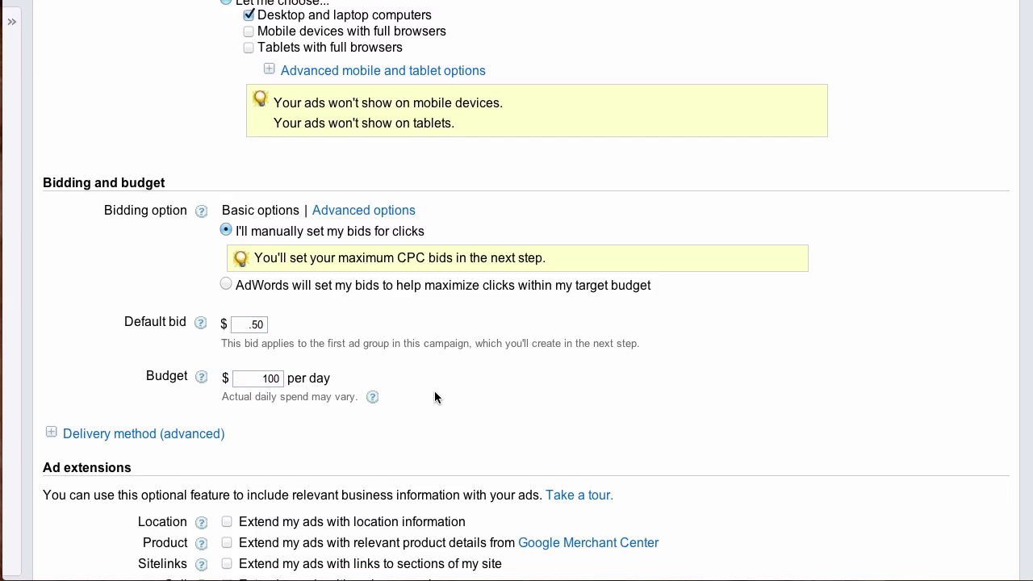
Expand the advanced delivery method options and review the Standard and Accelerated choices.
{"action": "scroll", "coordinate": [434, 392], "scroll_direction": "down", "scroll_amount": 2}
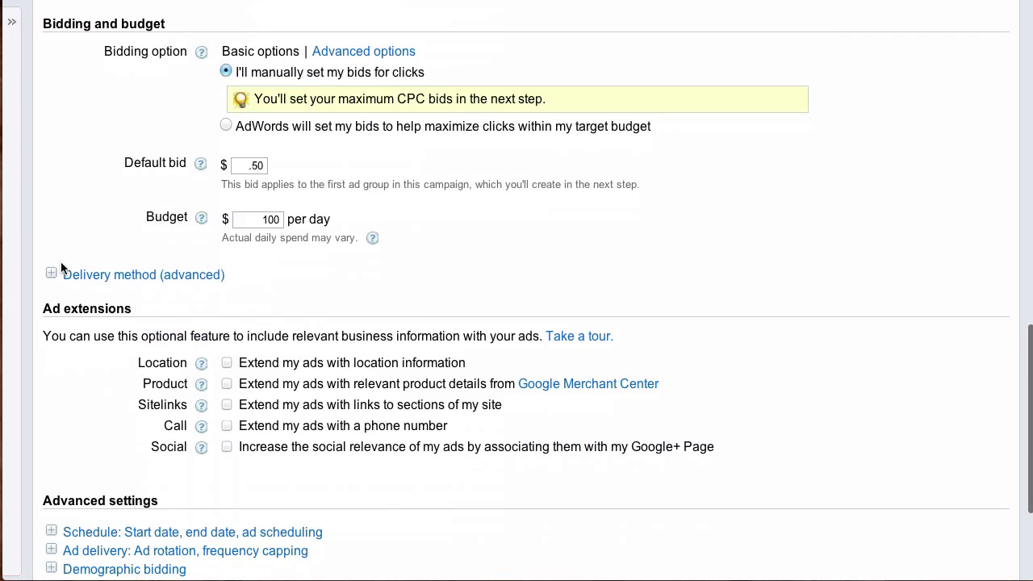
{"action": "left_click", "coordinate": [51, 275]}
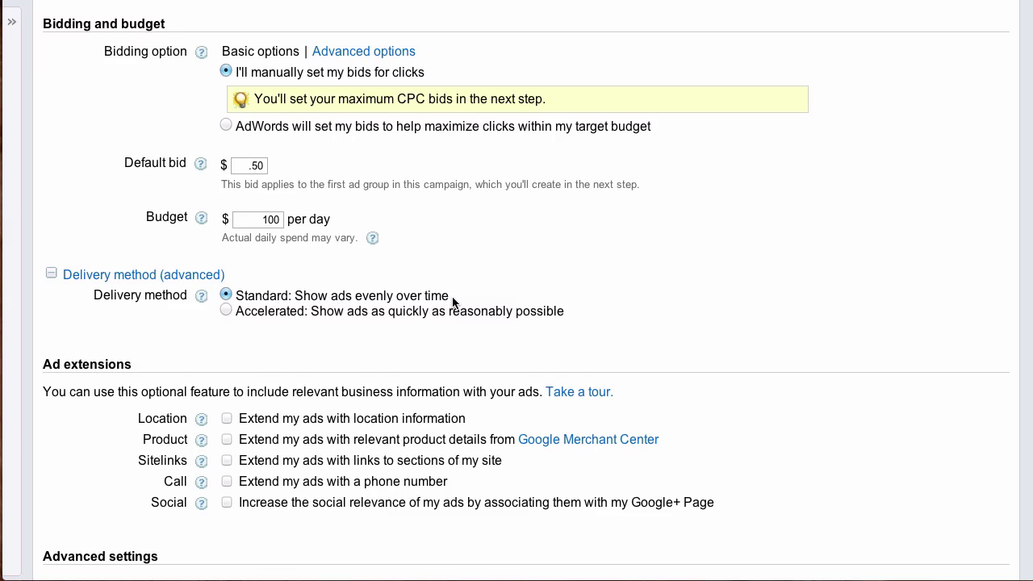
{"action": "scroll", "coordinate": [452, 302], "scroll_direction": "down", "scroll_amount": 3}
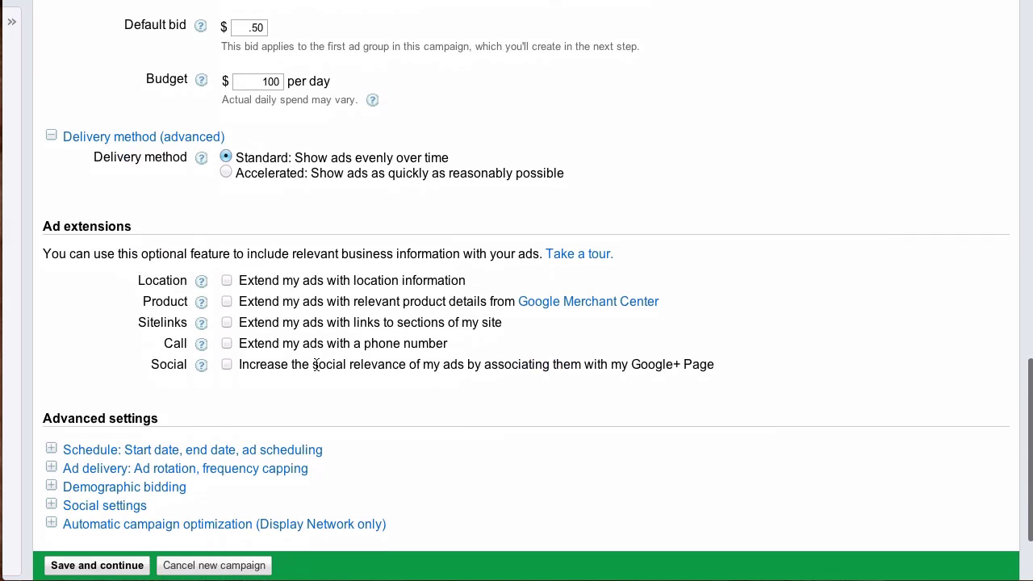
Set the ad rotation to Optimize for conversions in the ad delivery settings, and save the campaign settings to continue.
{"action": "scroll", "coordinate": [316, 364], "scroll_direction": "down", "scroll_amount": 3}
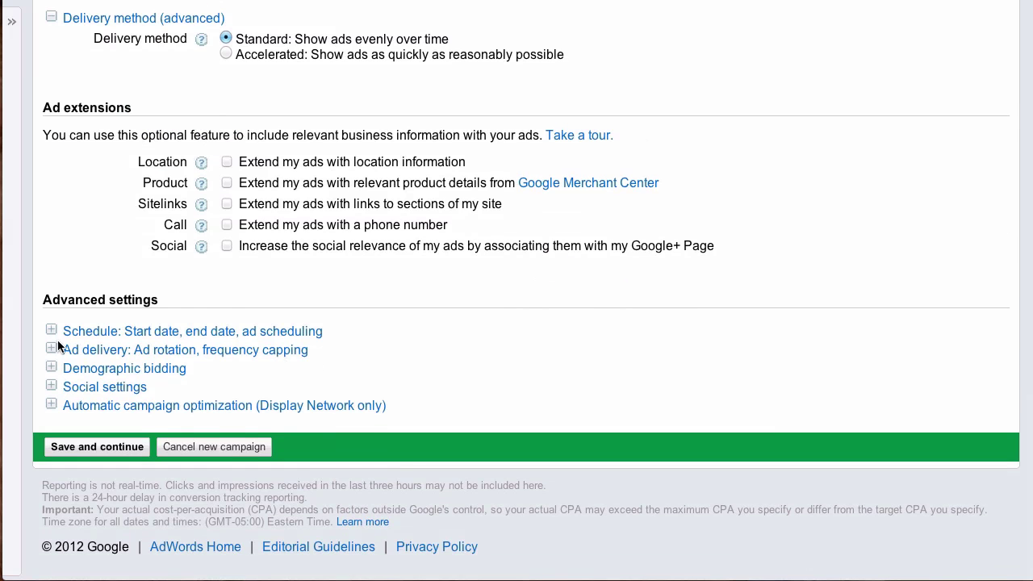
{"action": "left_click", "coordinate": [51, 350]}
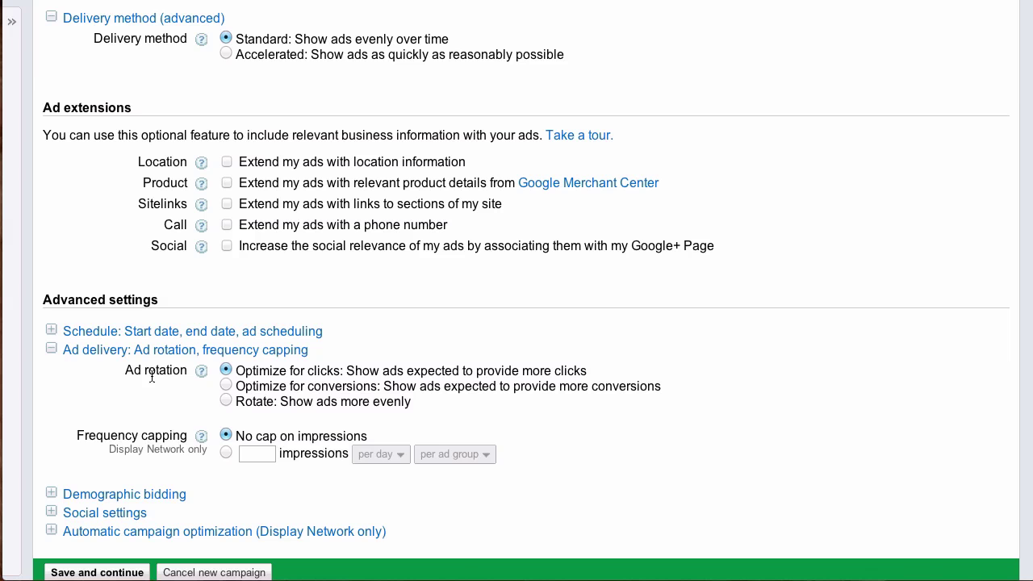
{"action": "left_click", "coordinate": [226, 386]}
{"action": "left_click", "coordinate": [226, 401]}
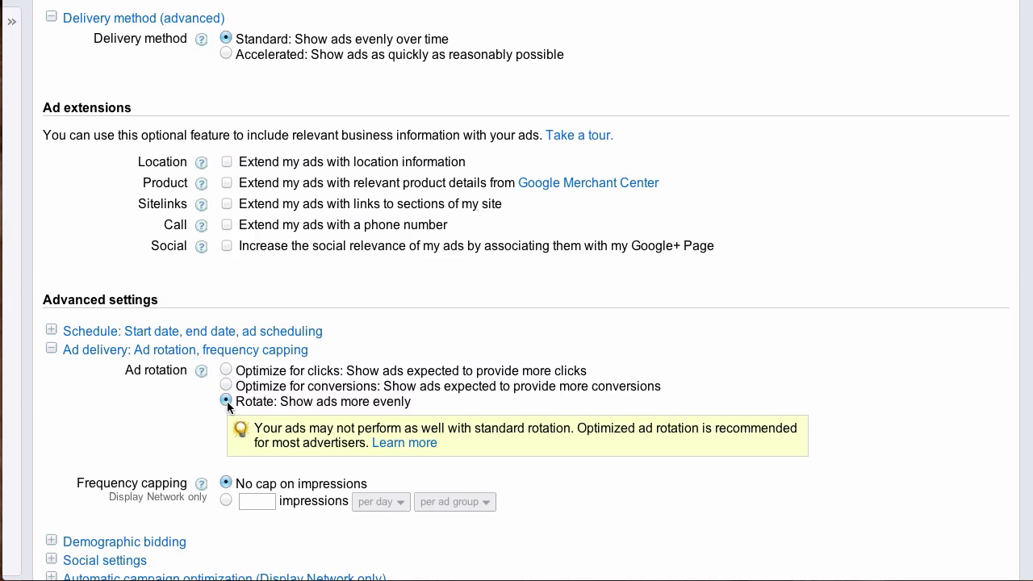
{"action": "left_click", "coordinate": [226, 386]}
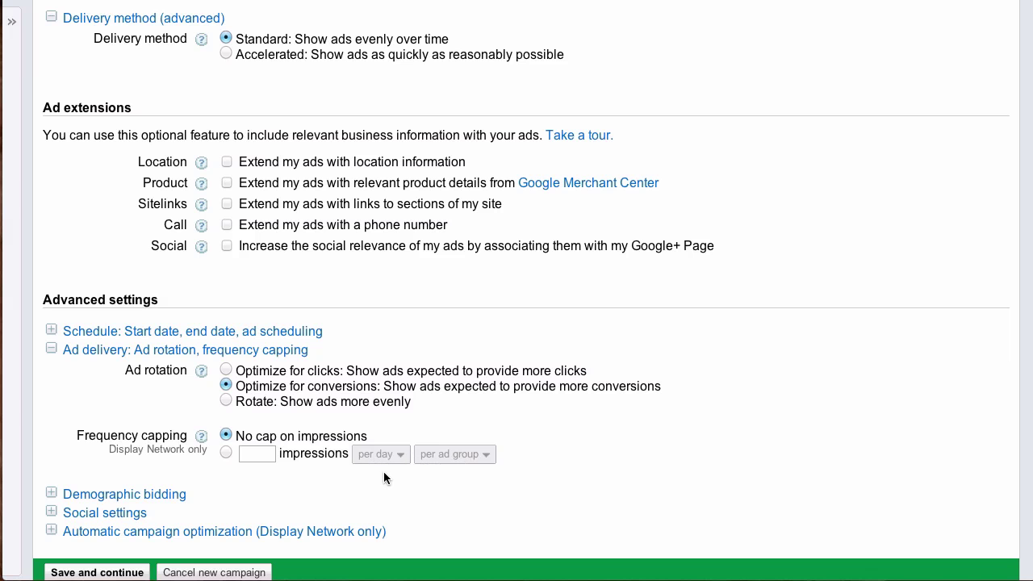
{"action": "scroll", "coordinate": [376, 485], "scroll_direction": "down", "scroll_amount": 3}
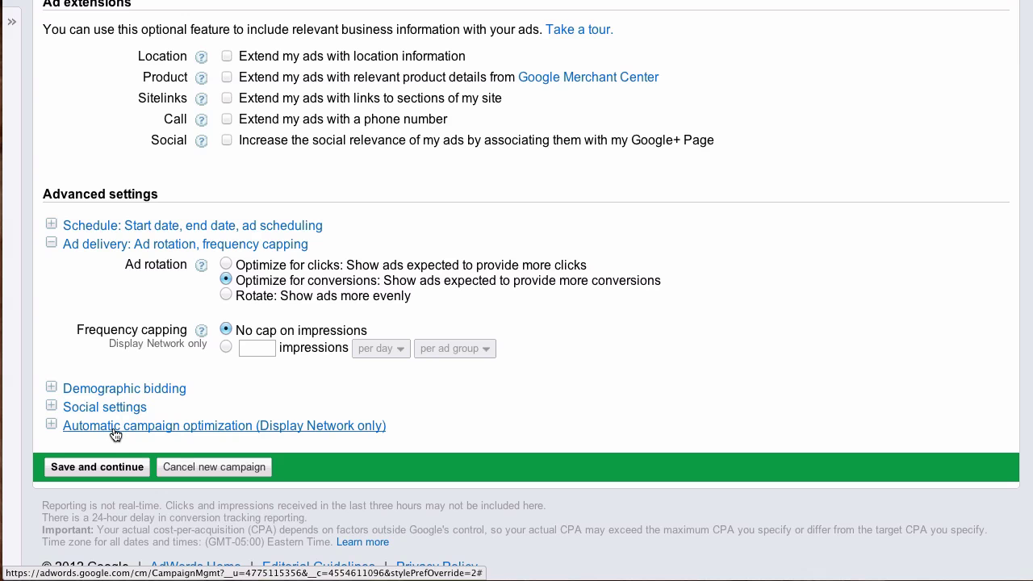
{"action": "left_click", "coordinate": [107, 471]}
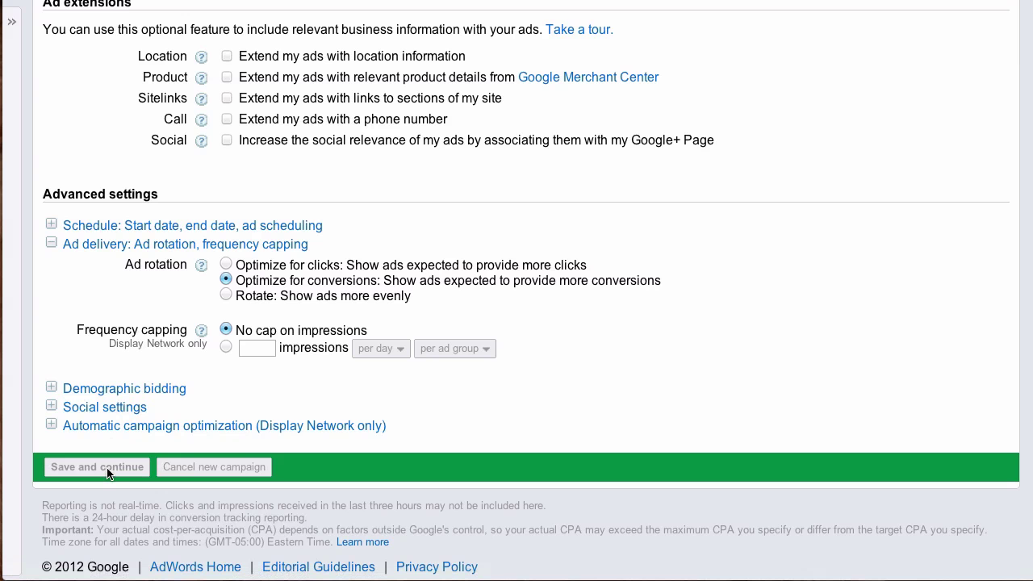